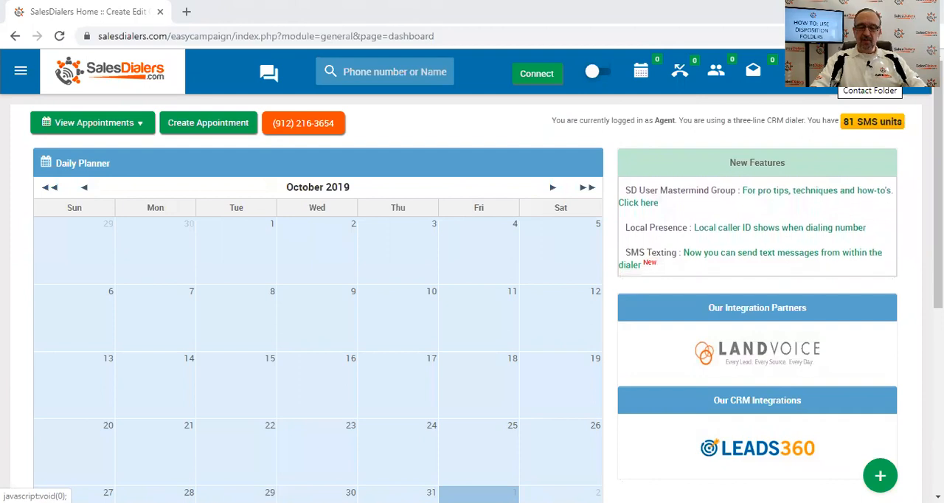
# View the list of contact folders and close it again.
pyautogui.click(870, 71)
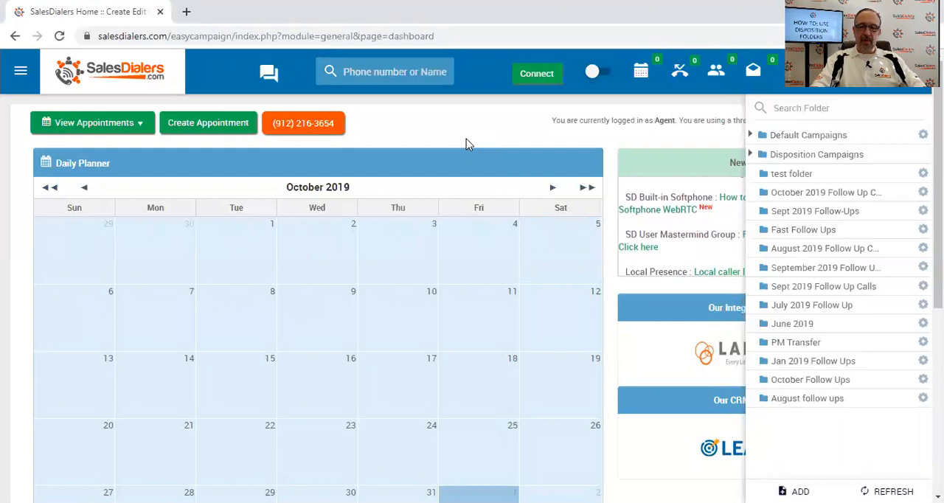
pyautogui.click(867, 71)
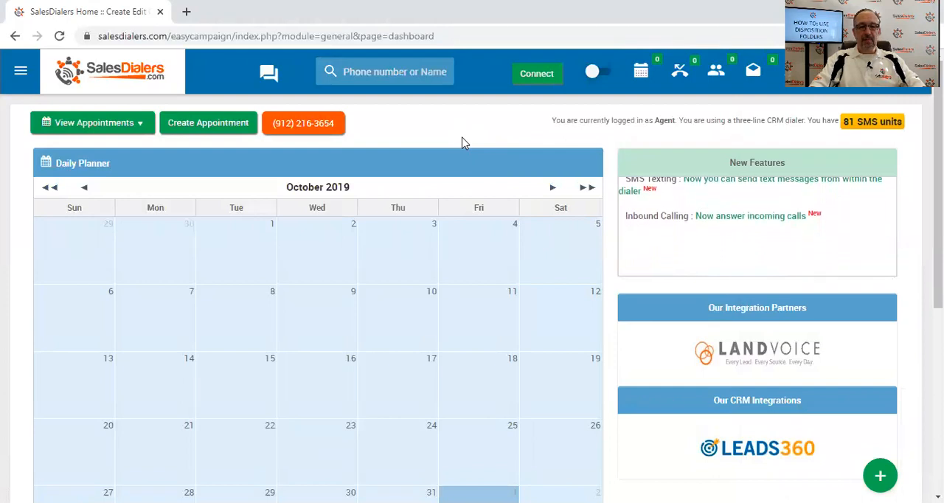
# Go to the Disposition Folder page under Calling Campaigns and look through the existing disposition folders.
pyautogui.click(20, 74)
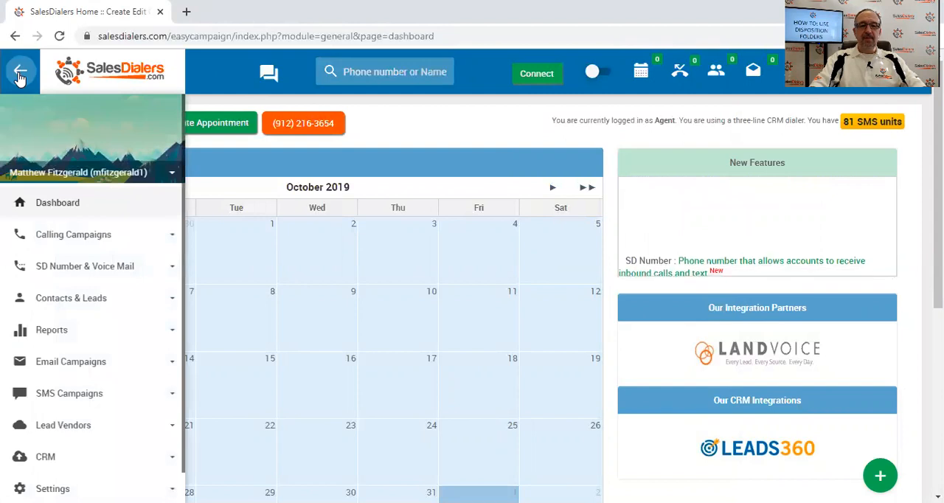
pyautogui.click(66, 234)
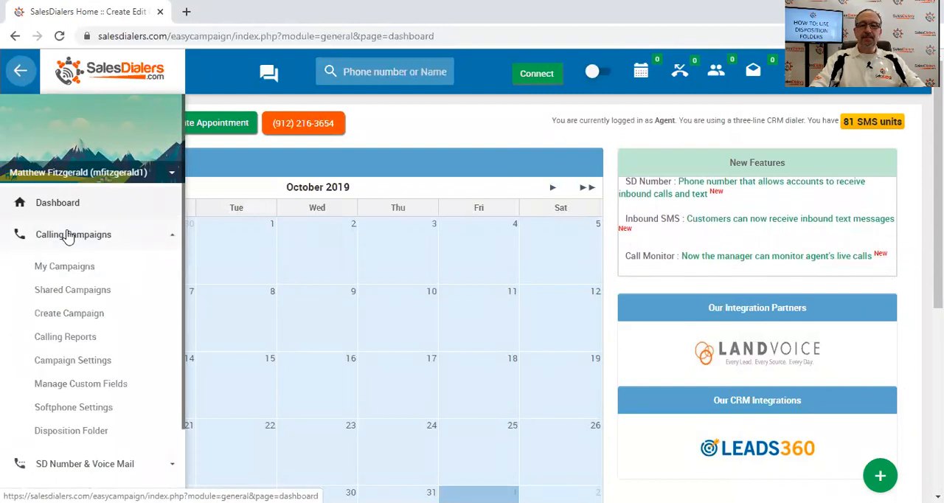
pyautogui.click(68, 432)
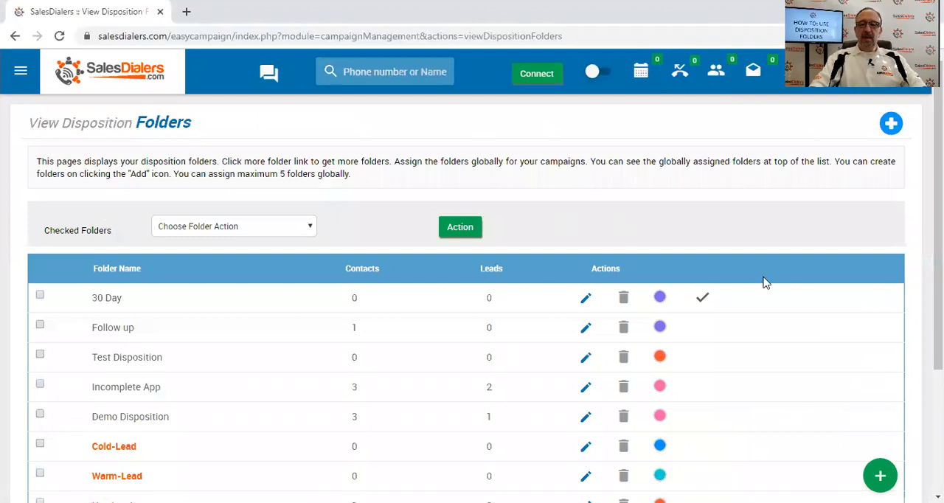
pyautogui.moveTo(938, 259); pyautogui.dragTo(938, 281)
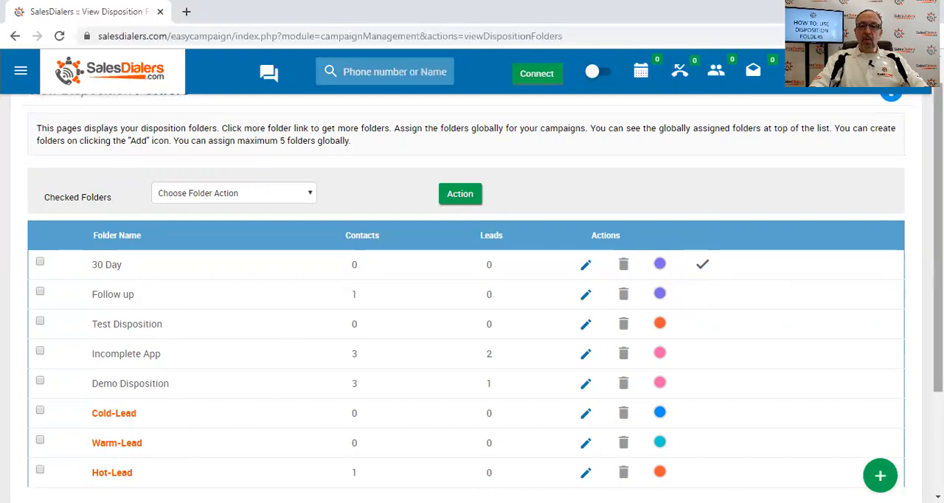
pyautogui.scroll(1, 938, 222)
pyautogui.scroll(1, 938, 221)
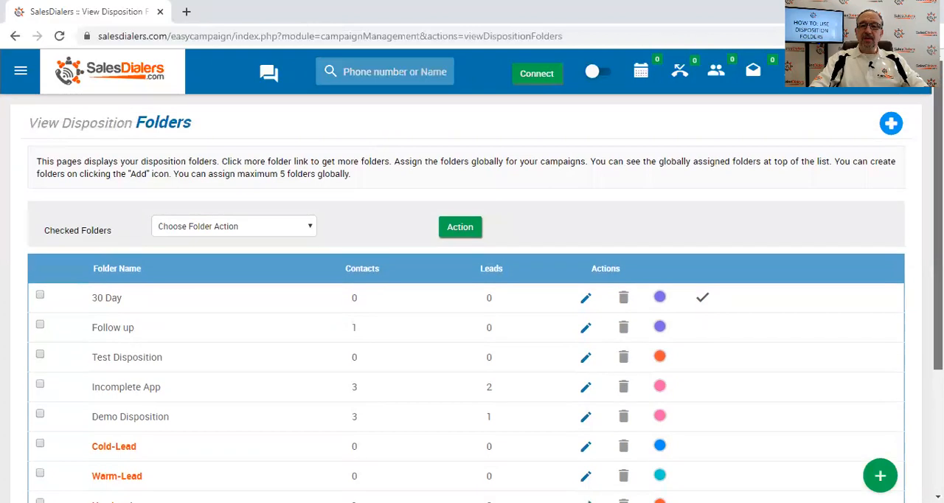
pyautogui.scroll(-1, 872, 233)
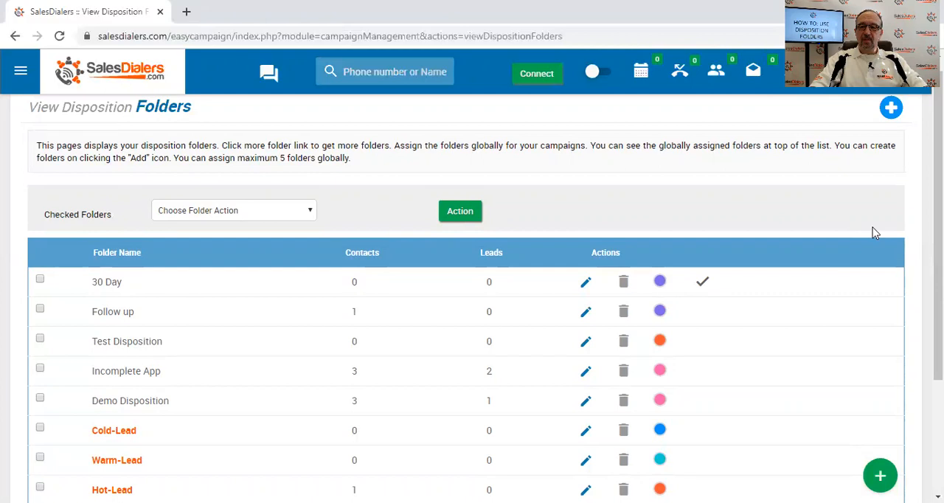
pyautogui.scroll(1, 875, 233)
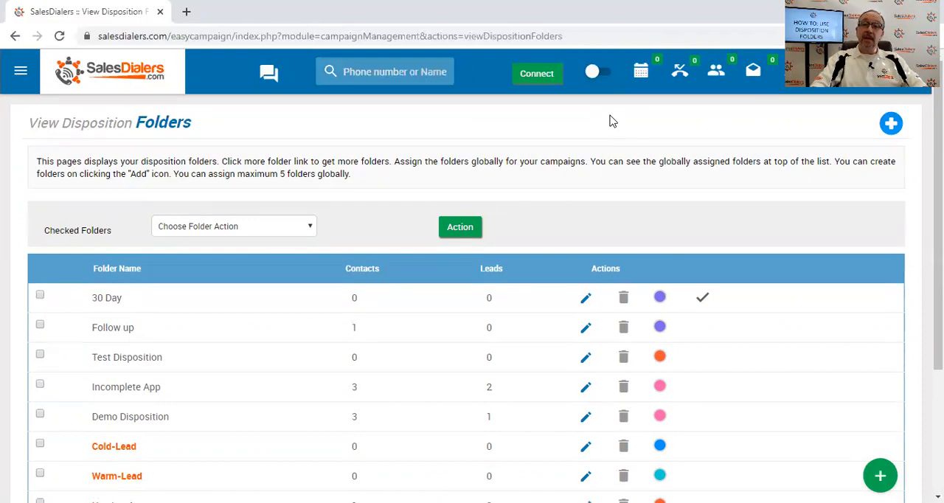
# Create a disposition folder named "60 Day" with the orange folder color.
pyautogui.click(891, 124)
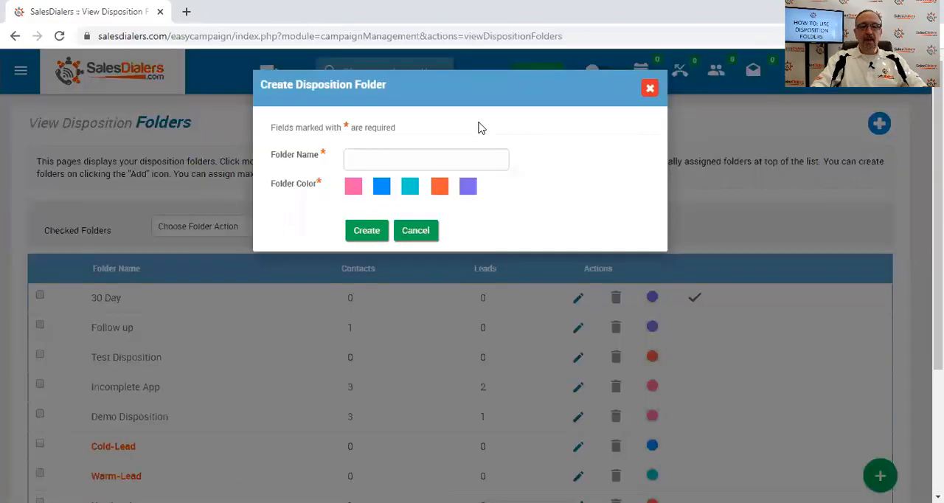
pyautogui.click(359, 157)
pyautogui.write('60 Day')
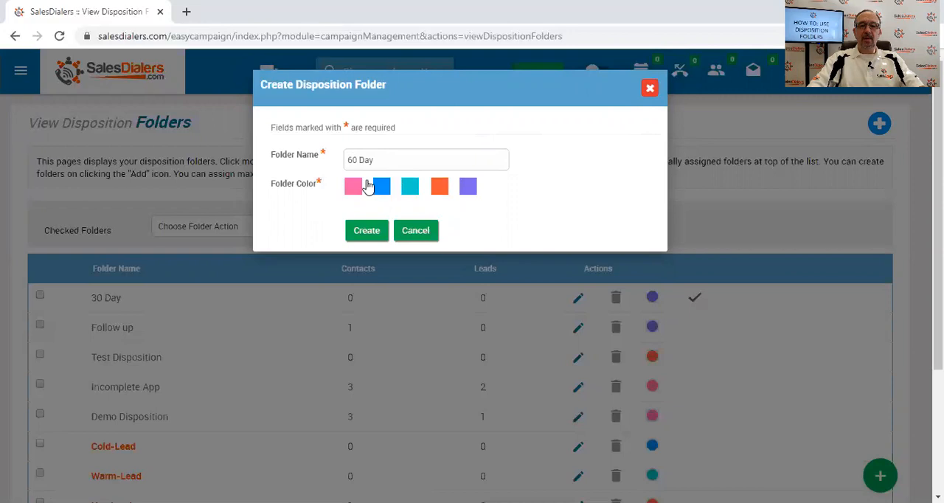
pyautogui.click(440, 191)
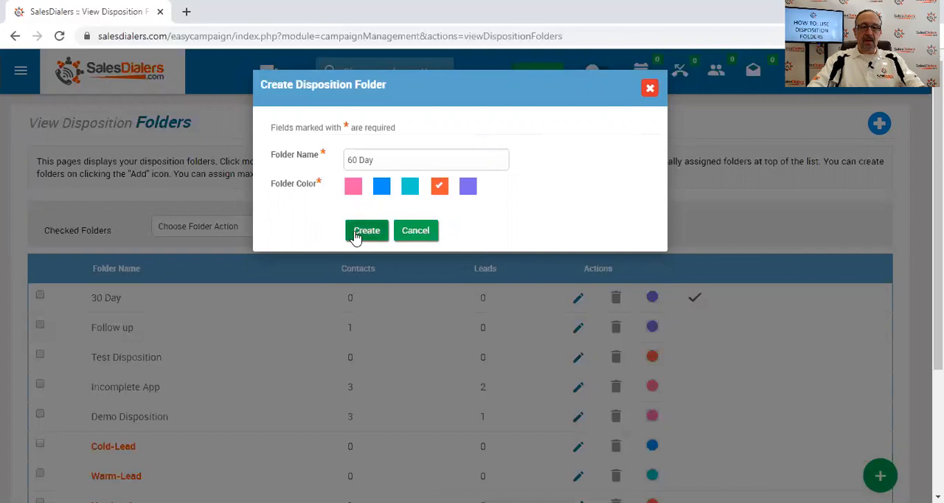
pyautogui.click(355, 233)
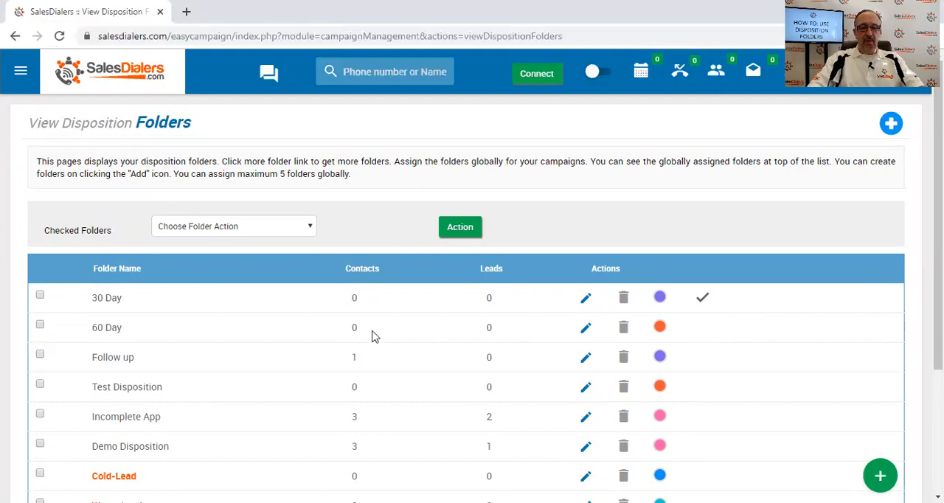
# Assign the 60 Day disposition folder globally to the campaigns.
pyautogui.click(40, 325)
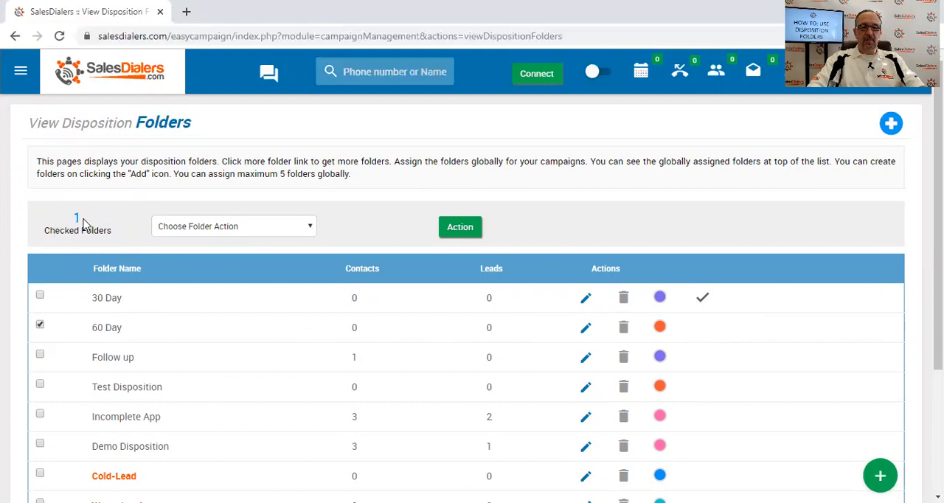
pyautogui.click(228, 234)
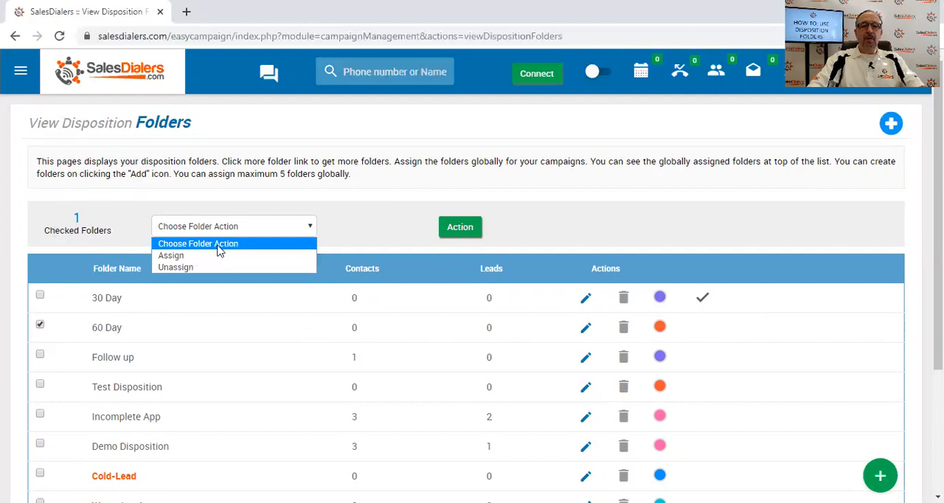
pyautogui.click(215, 256)
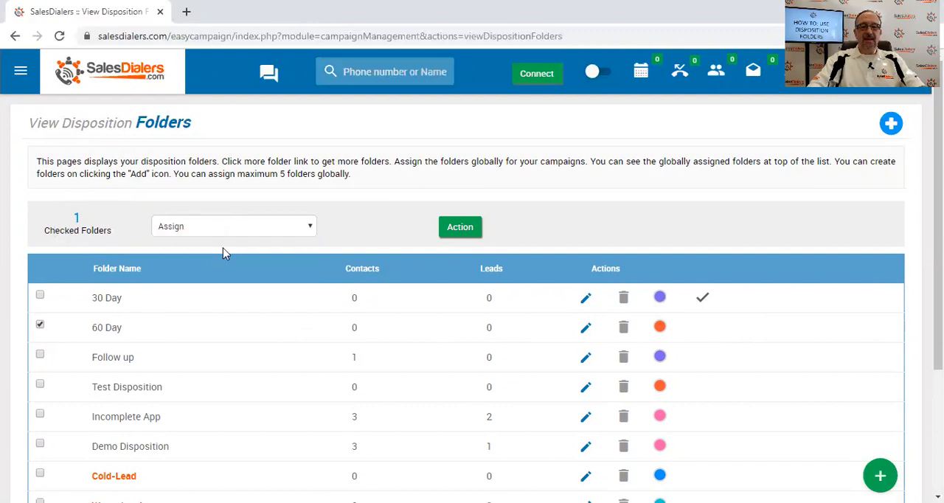
pyautogui.click(456, 229)
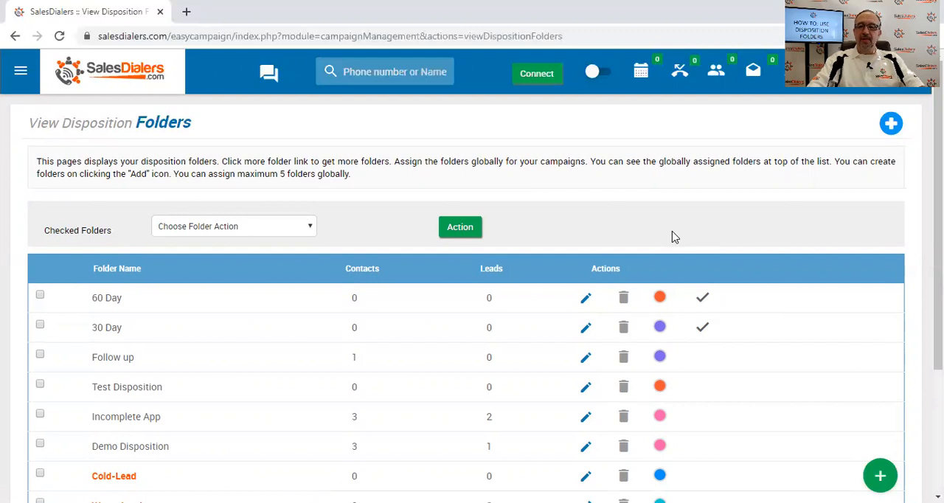
# Create another disposition folder named "90 Day" with the pink folder color.
pyautogui.click(891, 124)
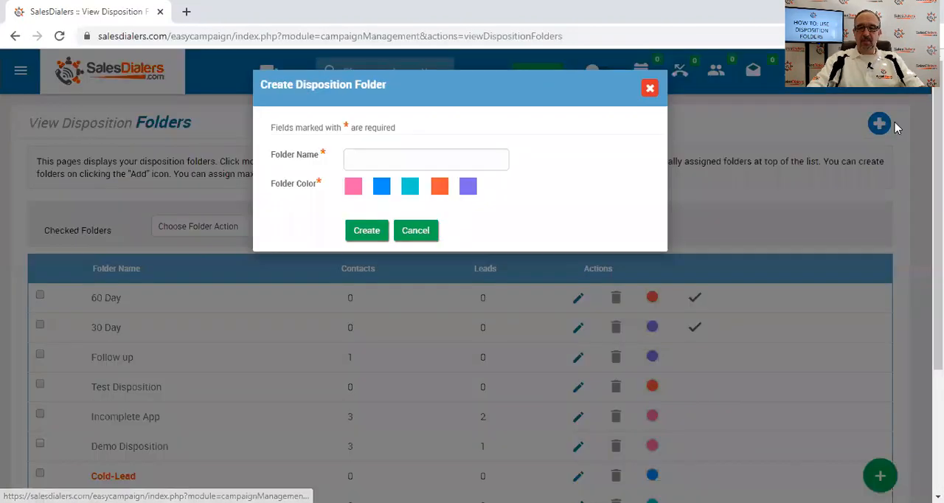
pyautogui.click(372, 158)
pyautogui.write('90')
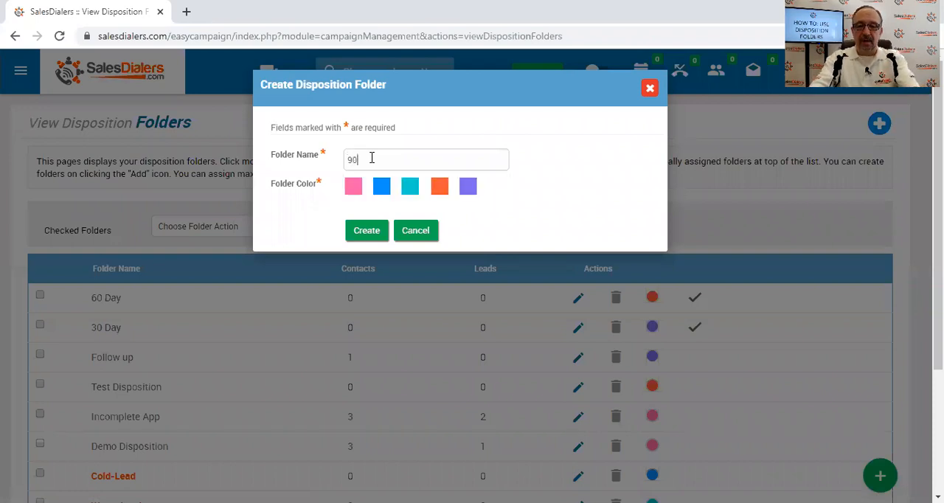
pyautogui.write(' Day')
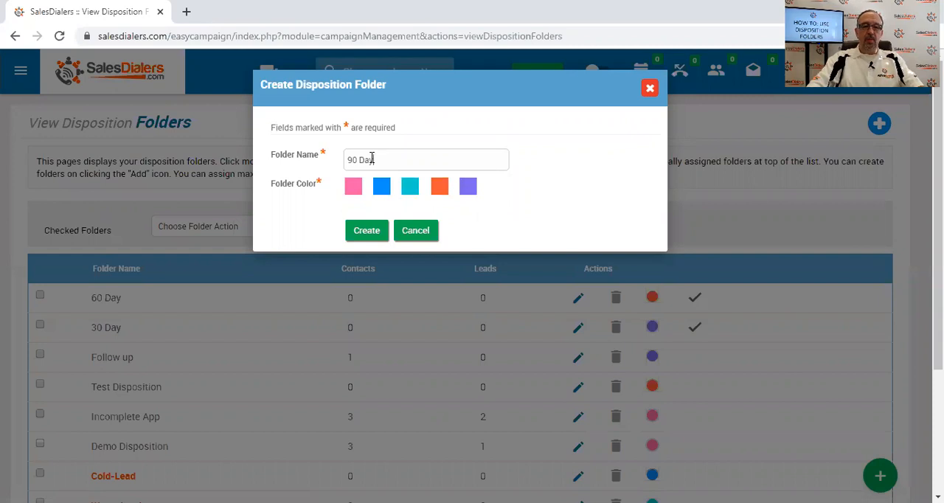
pyautogui.click(353, 192)
pyautogui.click(364, 232)
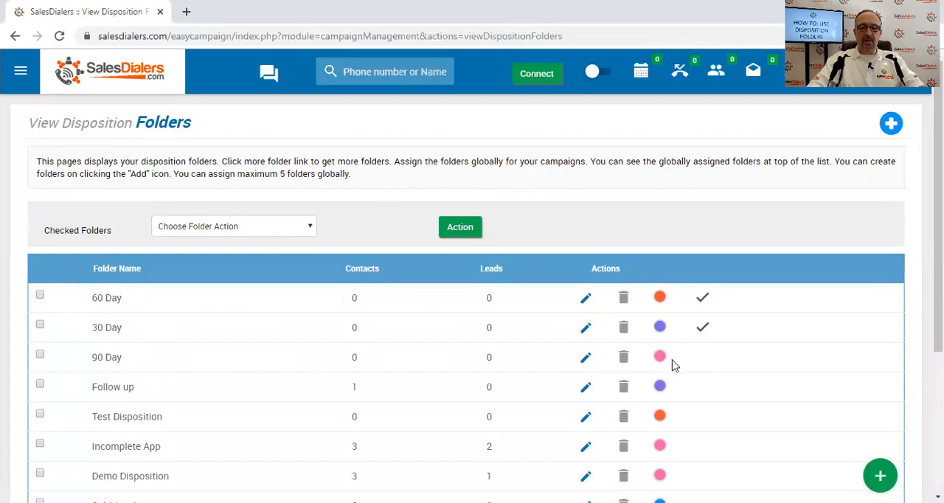
# Assign the 90 Day disposition folder globally to the campaigns.
pyautogui.click(40, 355)
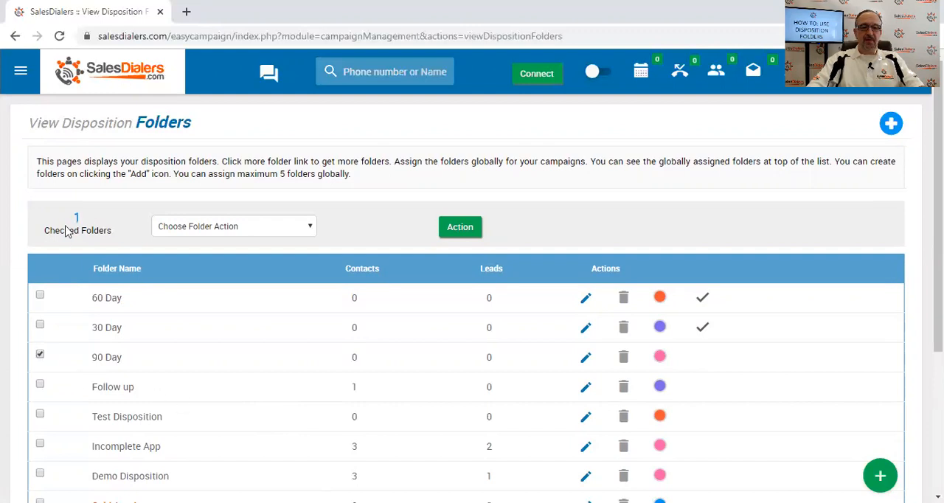
pyautogui.click(212, 230)
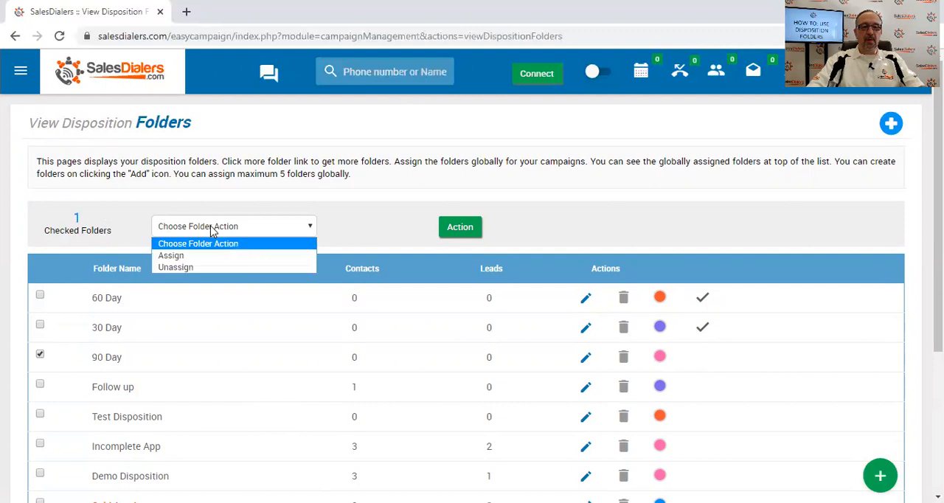
pyautogui.click(206, 256)
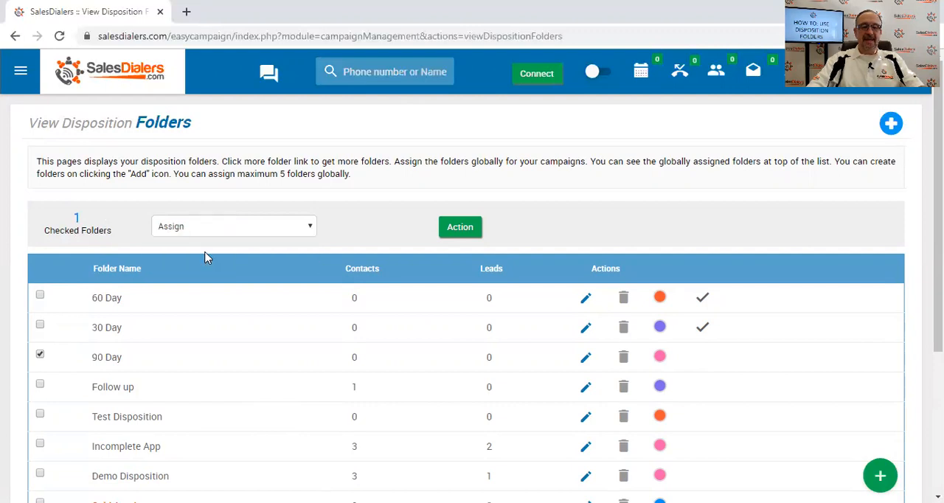
pyautogui.click(454, 230)
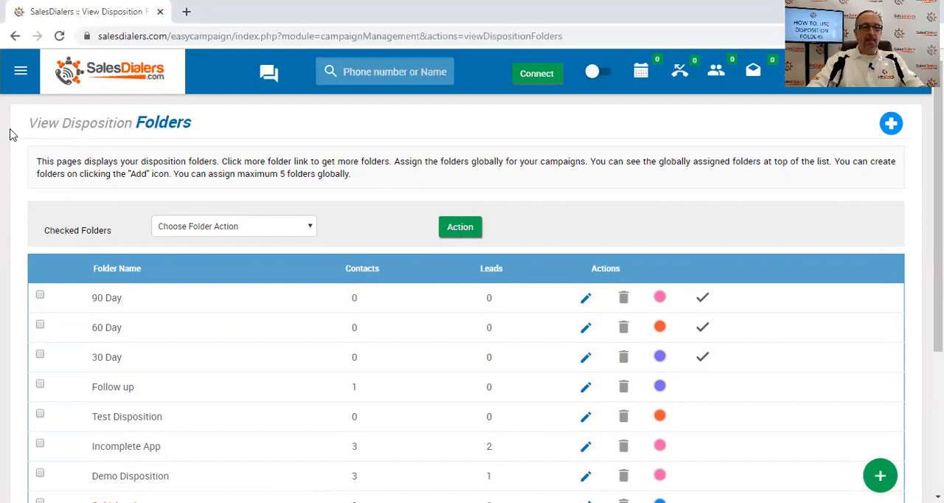
# Open the recently run SMS Test Campaign from My Campaigns for editing.
pyautogui.click(20, 74)
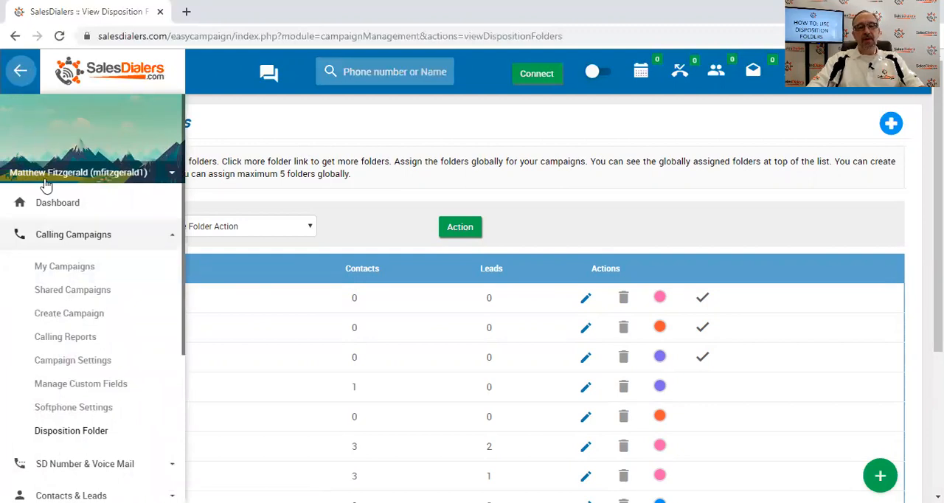
pyautogui.click(64, 268)
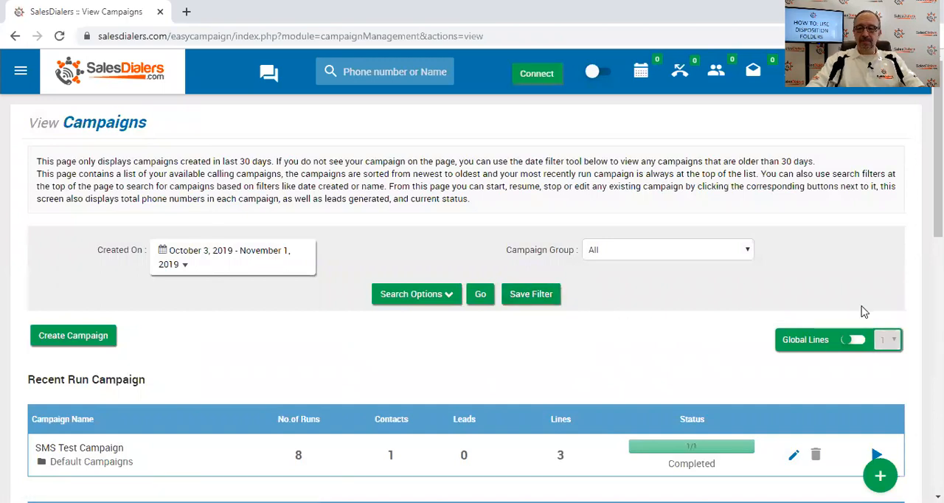
pyautogui.moveTo(939, 177); pyautogui.dragTo(938, 216)
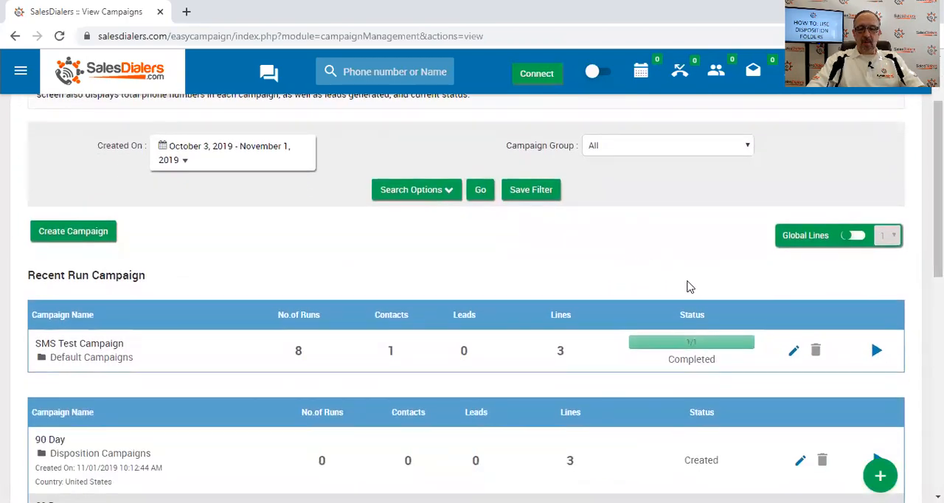
pyautogui.click(794, 352)
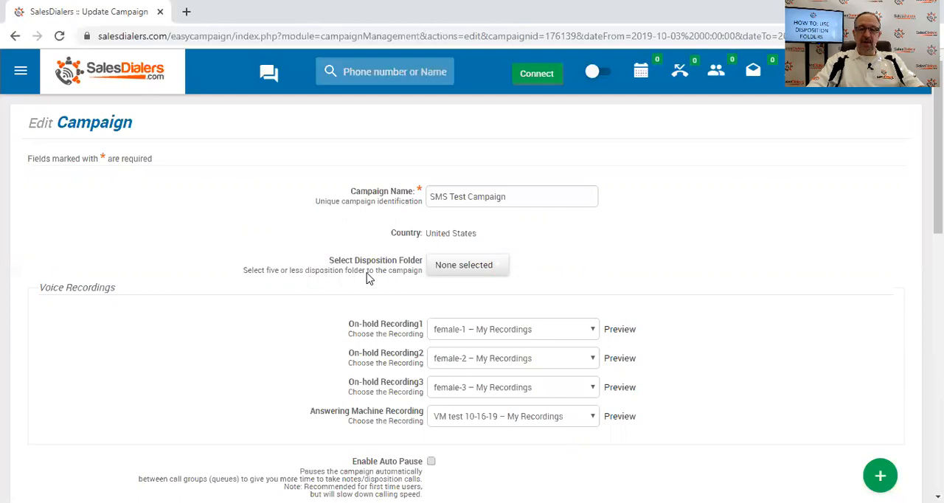
# Select the 30 Day, 60 Day and 90 Day disposition folders for the SMS Test Campaign.
pyautogui.click(481, 270)
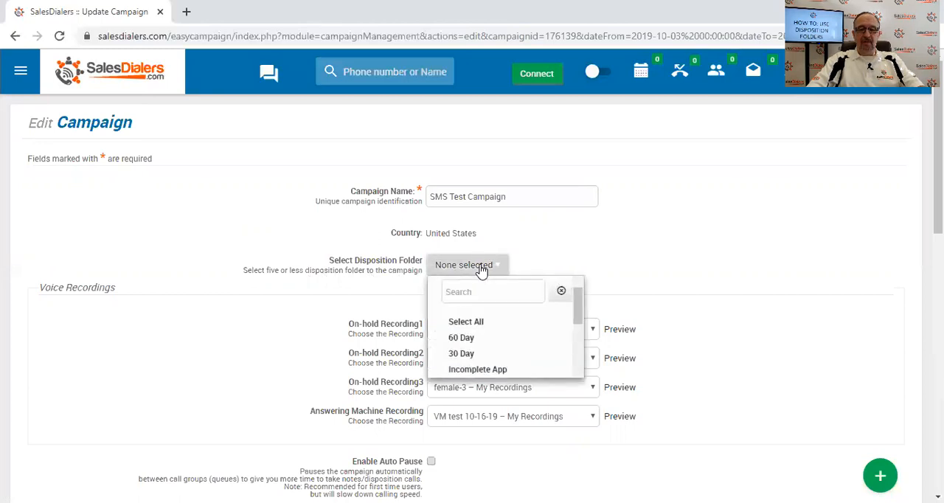
pyautogui.scroll(-3, 578, 310)
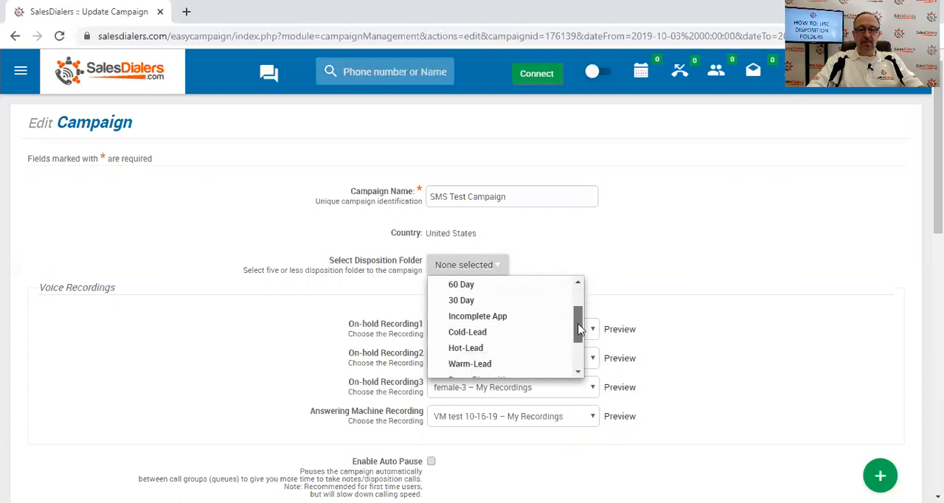
pyautogui.scroll(3, 578, 310)
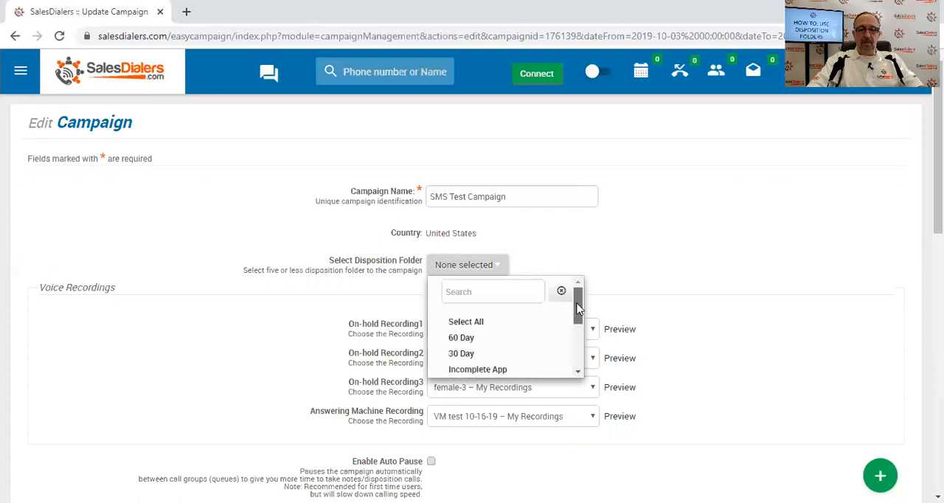
pyautogui.click(482, 359)
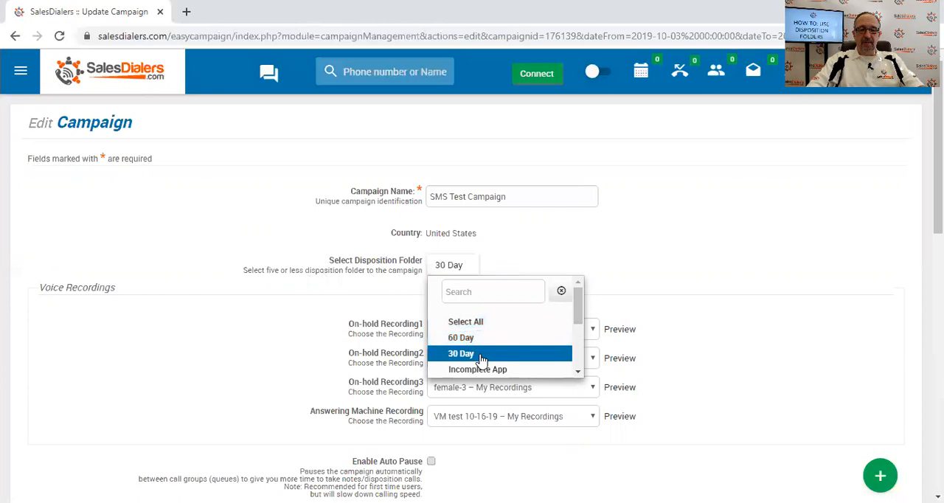
pyautogui.click(477, 341)
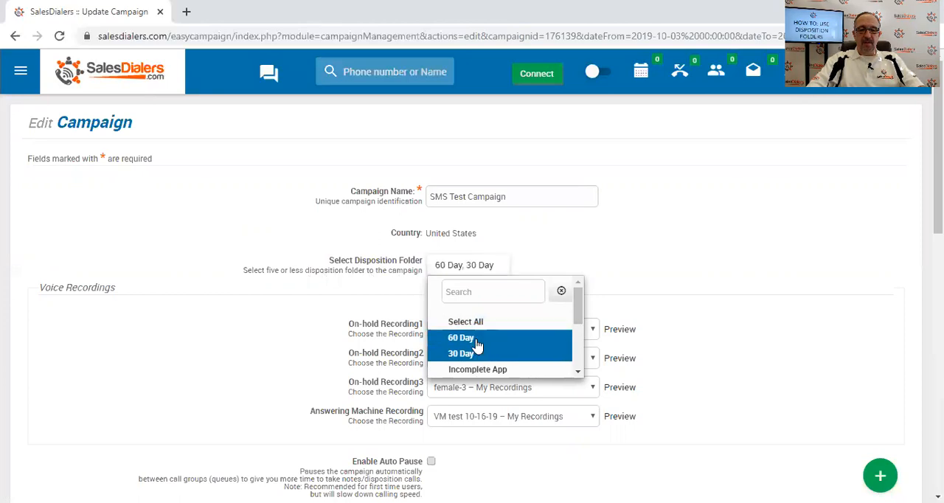
pyautogui.moveTo(578, 317); pyautogui.dragTo(579, 360)
pyautogui.click(542, 369)
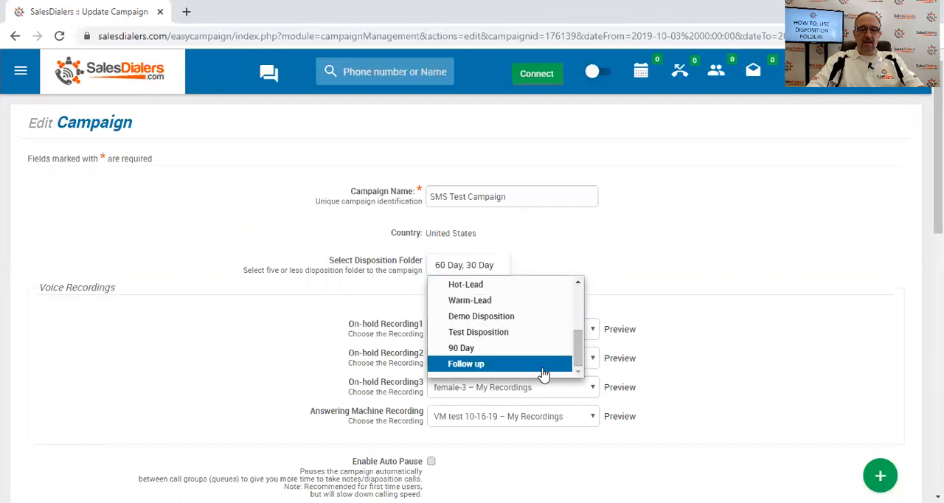
pyautogui.click(493, 350)
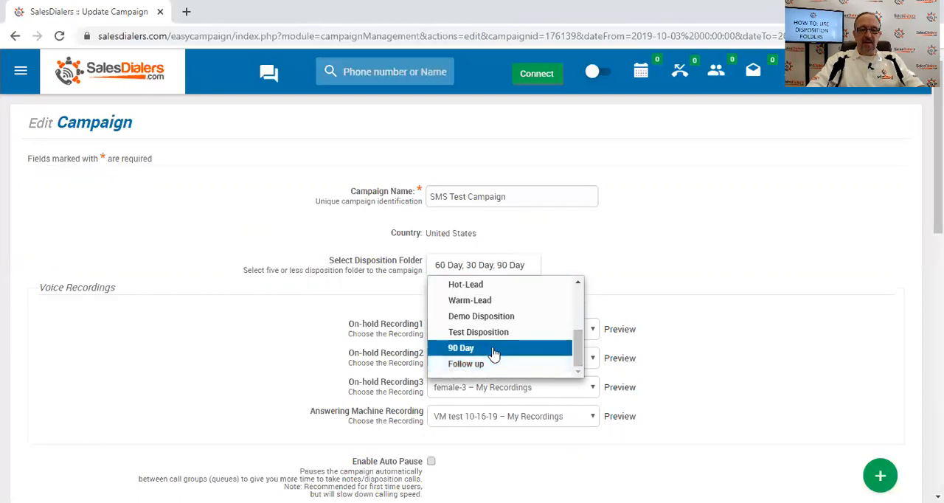
# Save the SMS Test Campaign with its selected disposition folders.
pyautogui.click(646, 201)
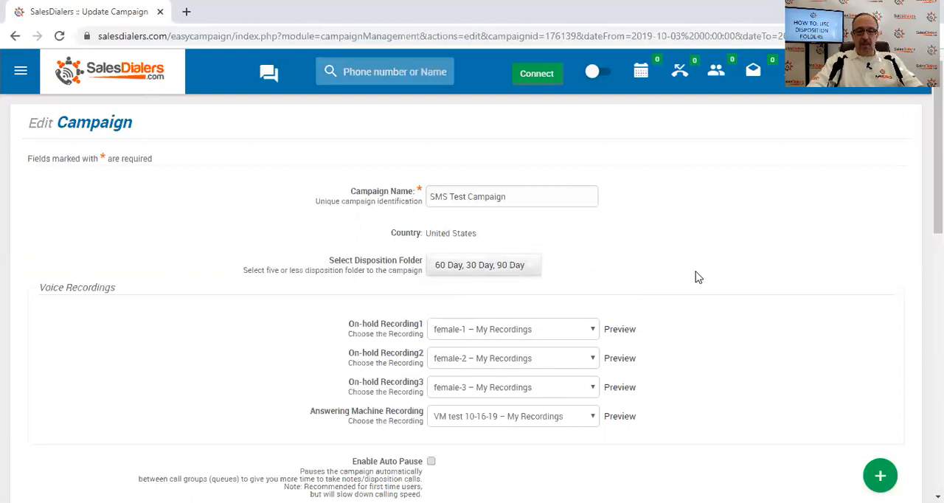
pyautogui.moveTo(938, 177); pyautogui.dragTo(937, 436)
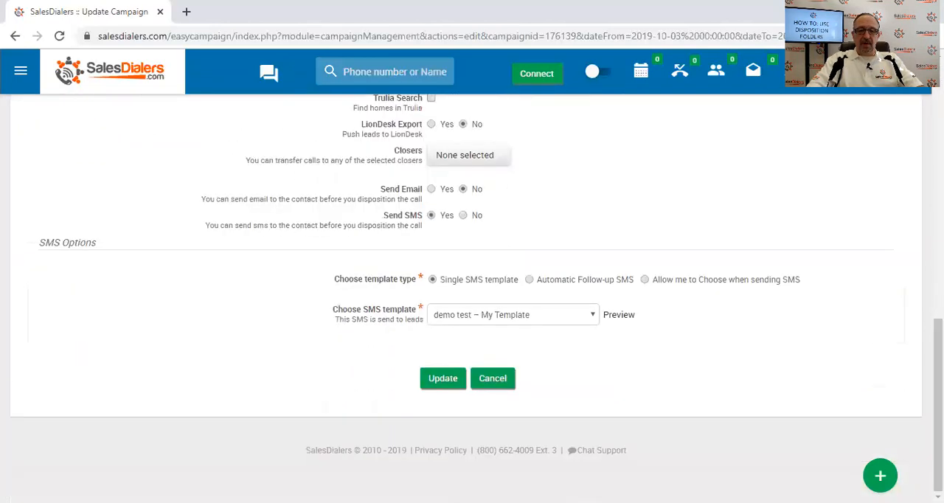
pyautogui.click(441, 379)
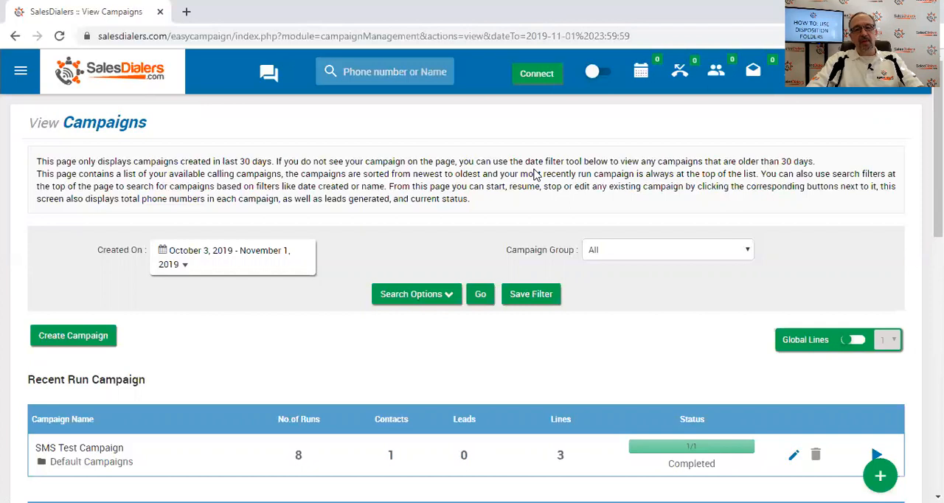
# Connect the browser softphone and start running the SMS Test Campaign from the campaign list.
pyautogui.click(536, 74)
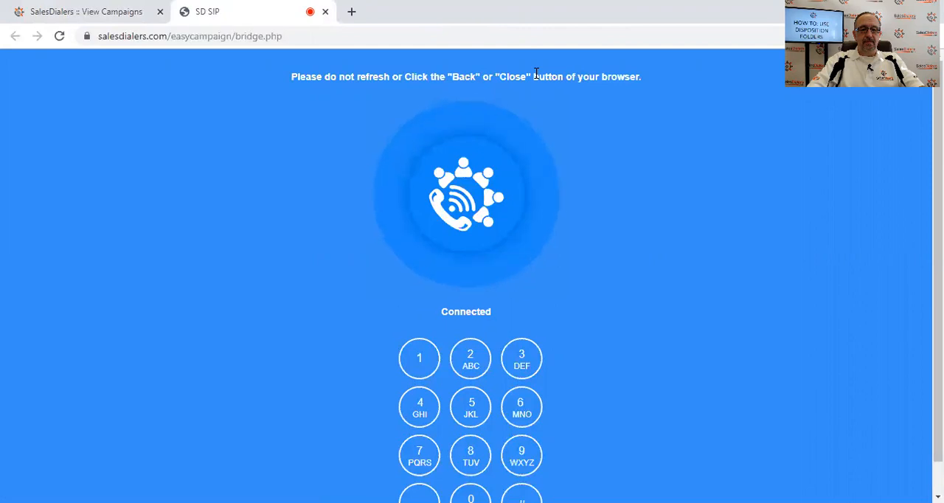
pyautogui.click(106, 15)
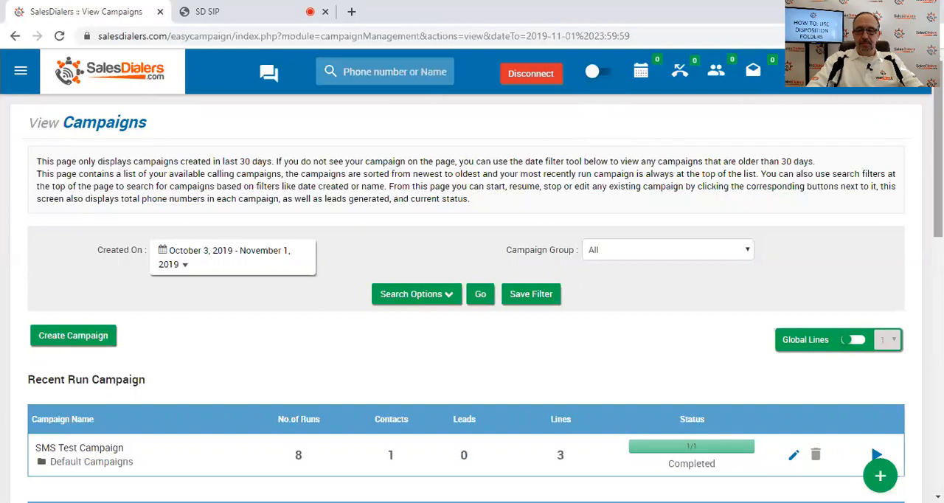
pyautogui.scroll(-2, 938, 148)
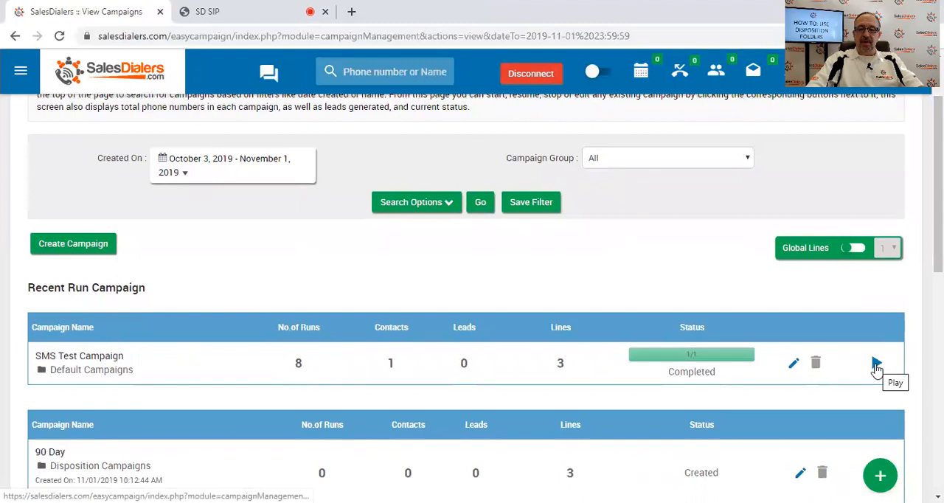
pyautogui.click(876, 366)
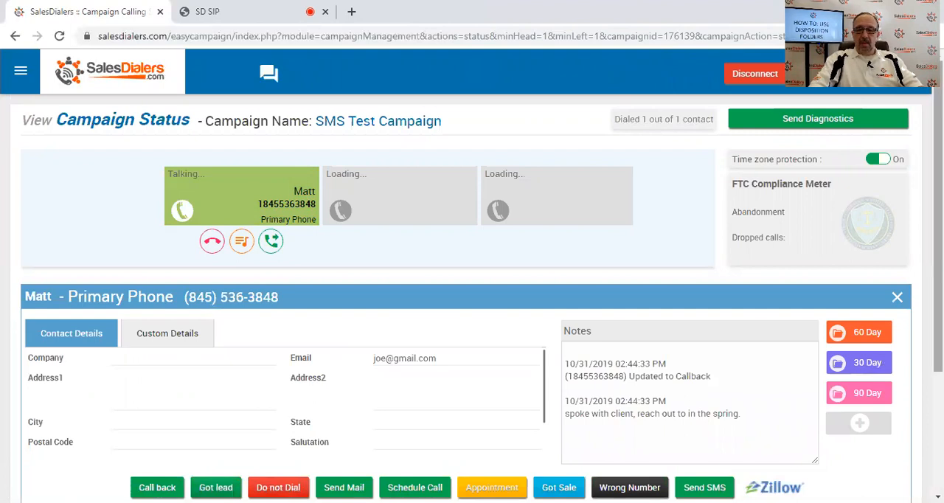
# Examine the disposition folder choices beside the active contact and the contact folder list, closing that list again.
pyautogui.moveTo(938, 295); pyautogui.dragTo(939, 336)
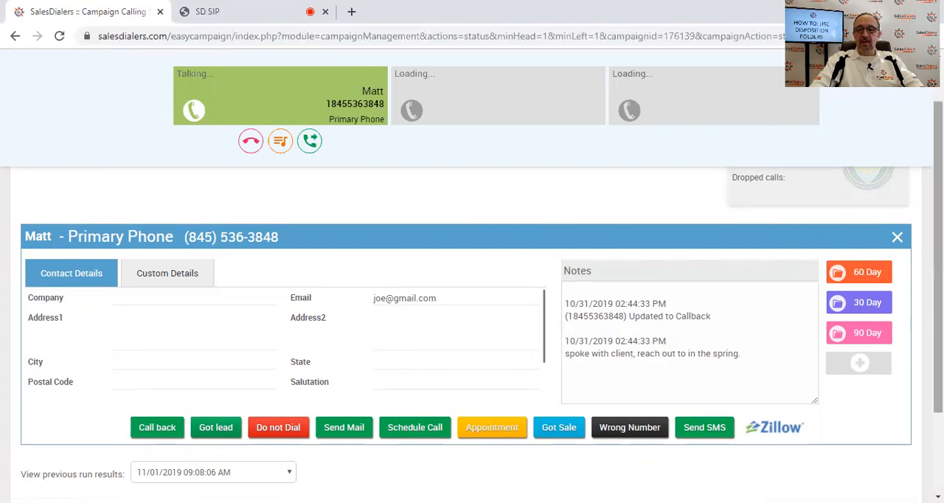
pyautogui.scroll(2, 619, 196)
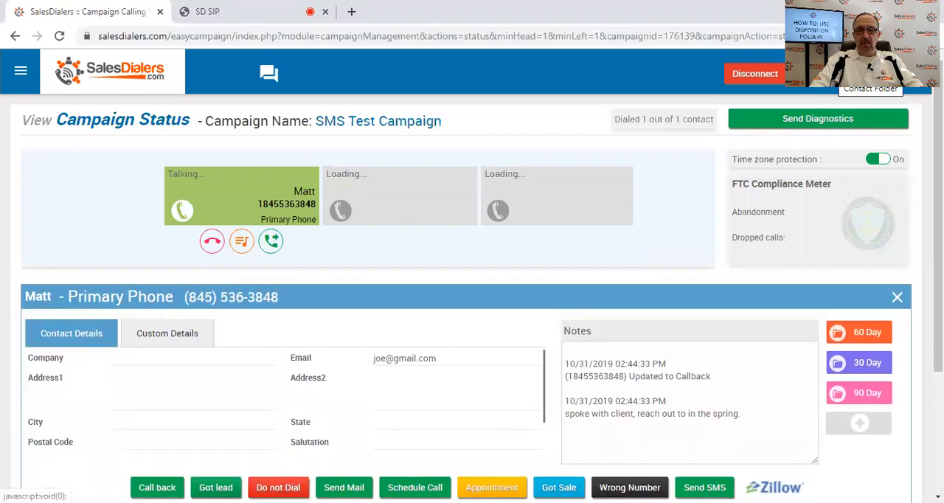
pyautogui.click(870, 74)
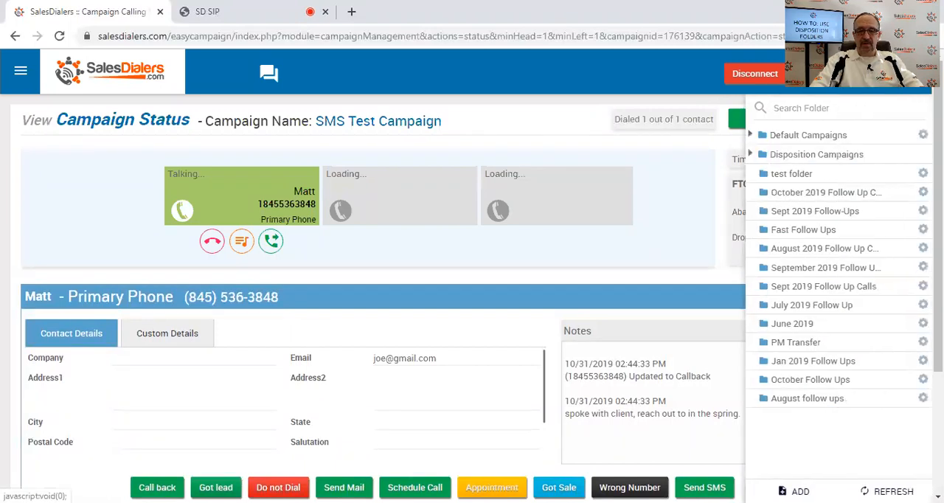
pyautogui.moveTo(249, 298)
pyautogui.mouseDown()
pyautogui.moveTo(528, 273)
pyautogui.moveTo(245, 308)
pyautogui.mouseUp()
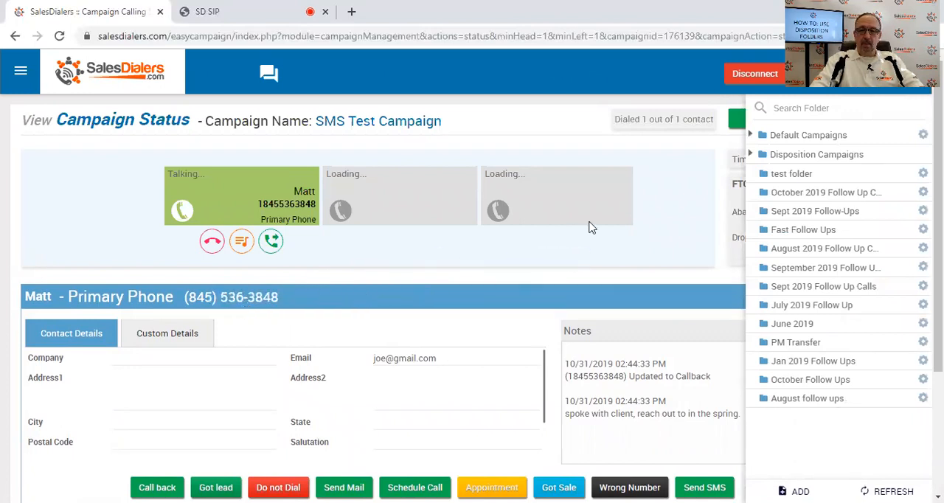
pyautogui.click(827, 78)
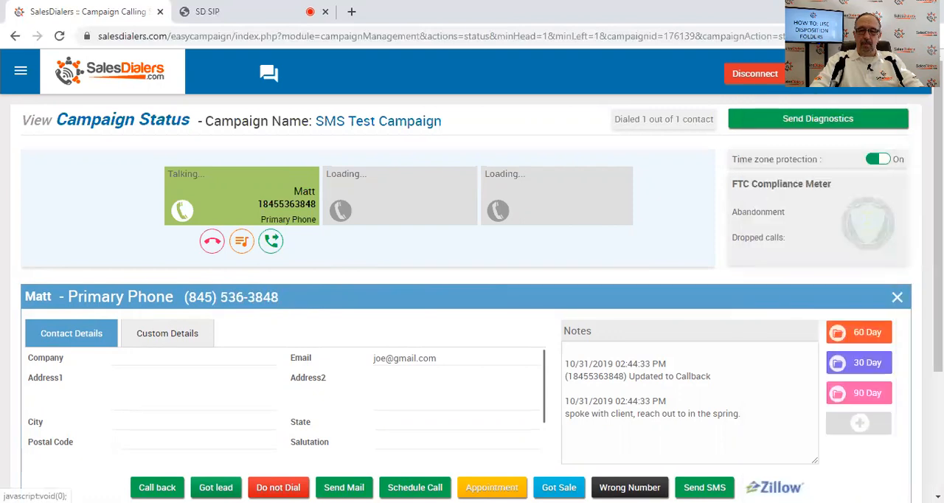
# View the lead options available for the active contact and close them without choosing one.
pyautogui.scroll(-1, 472, 295)
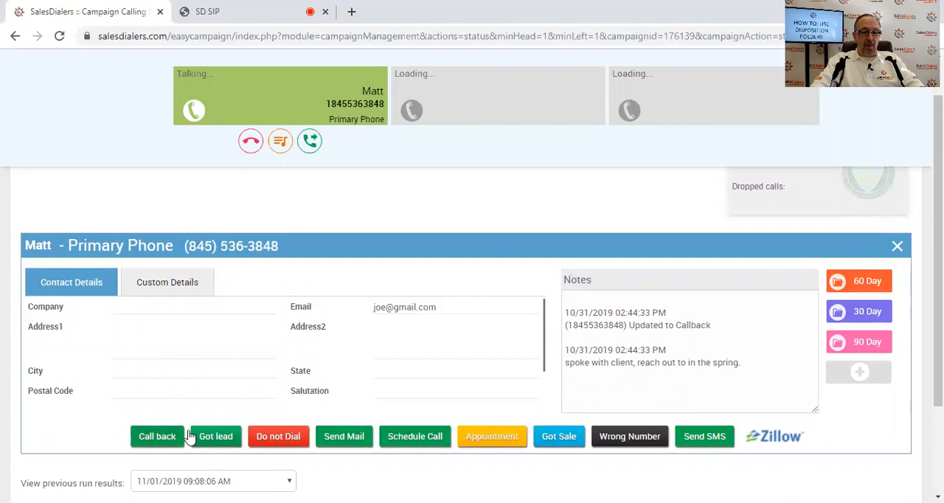
pyautogui.click(215, 440)
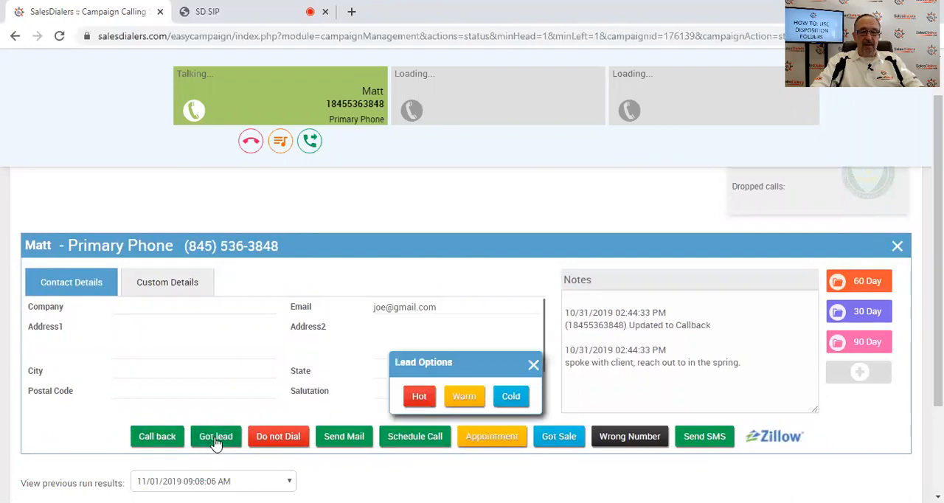
pyautogui.click(533, 366)
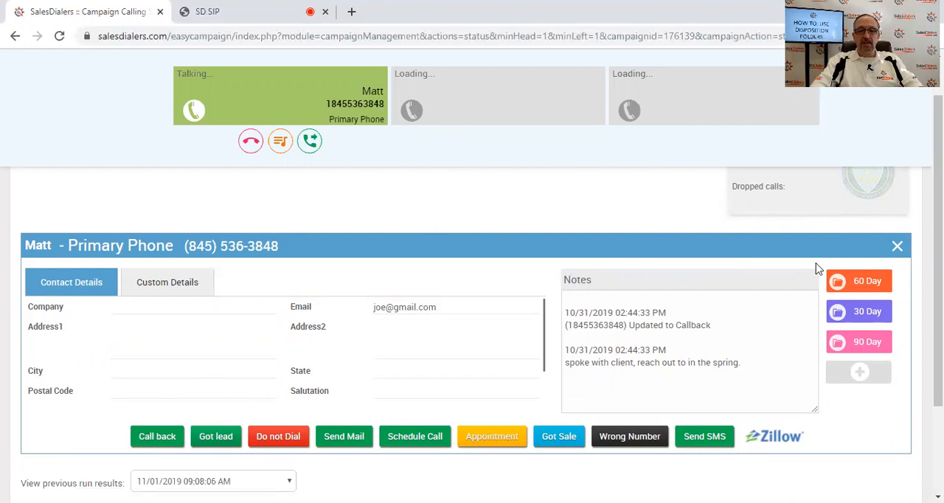
# Transfer the active contact to the 60 Day disposition folder and end the call with the Call back disposition.
pyautogui.click(865, 285)
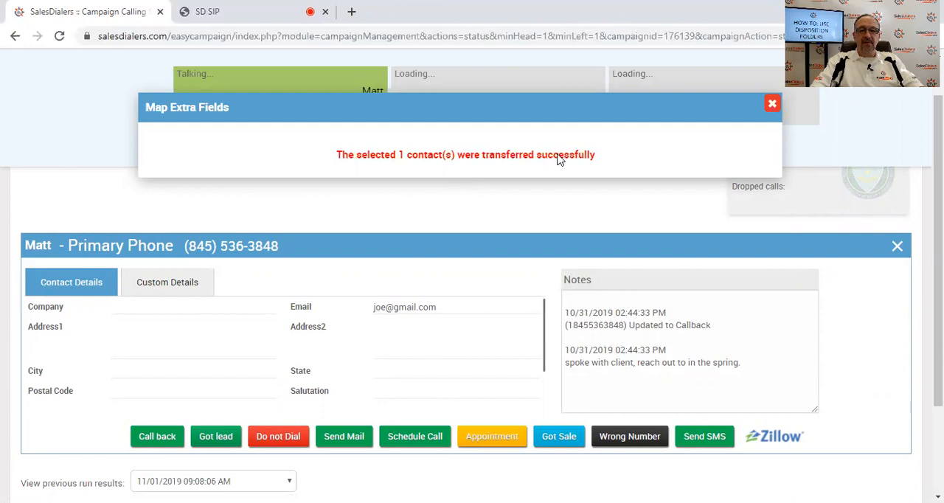
pyautogui.click(773, 104)
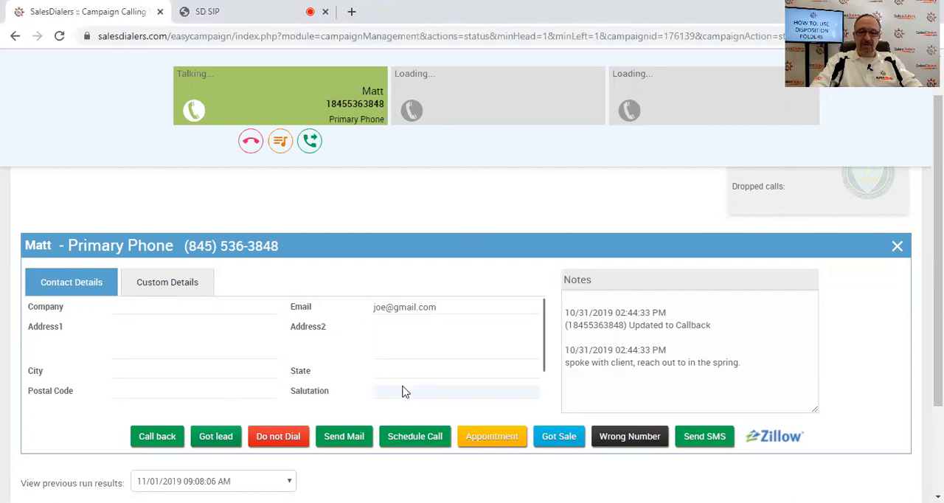
pyautogui.click(163, 440)
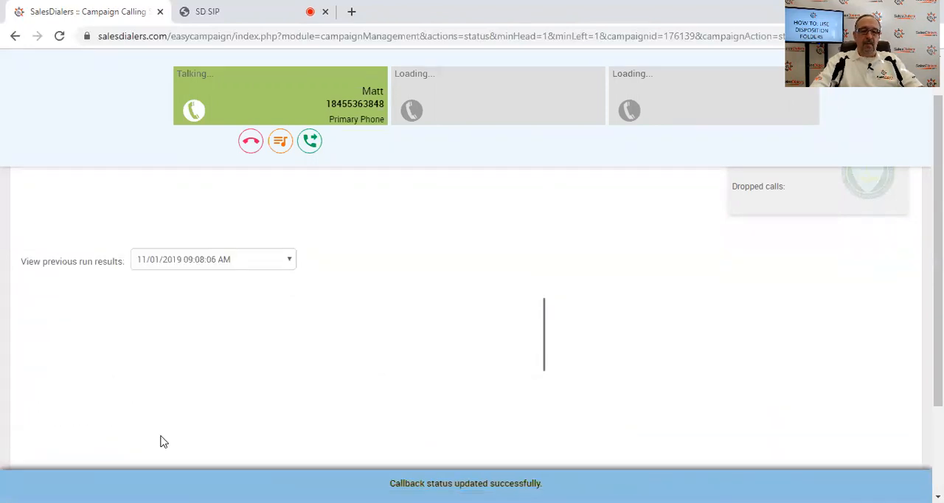
pyautogui.click(251, 143)
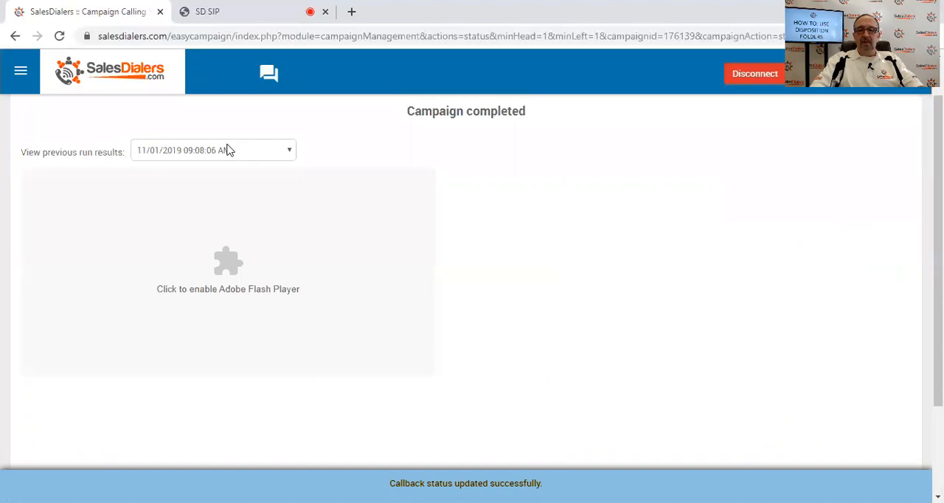
# Open My Campaigns and check the contact counts of the 90 Day, 60 Day and 30 Day disposition campaigns.
pyautogui.click(20, 74)
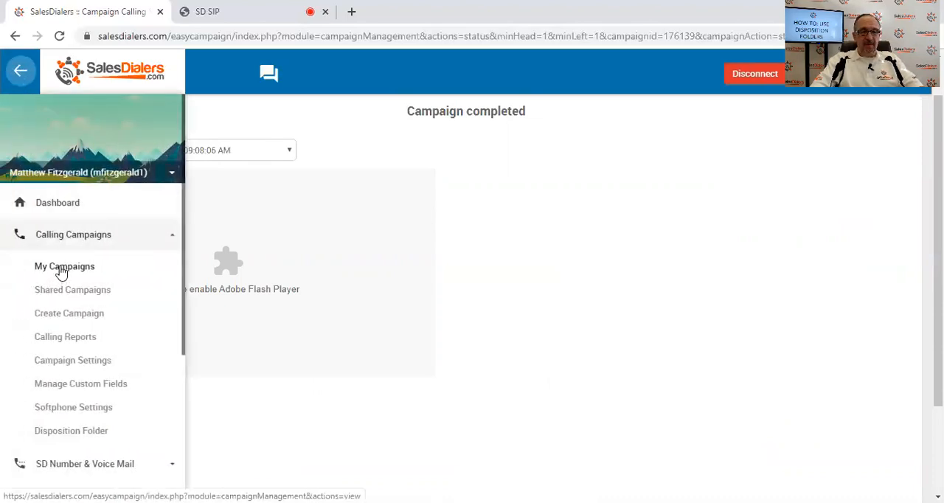
pyautogui.click(61, 270)
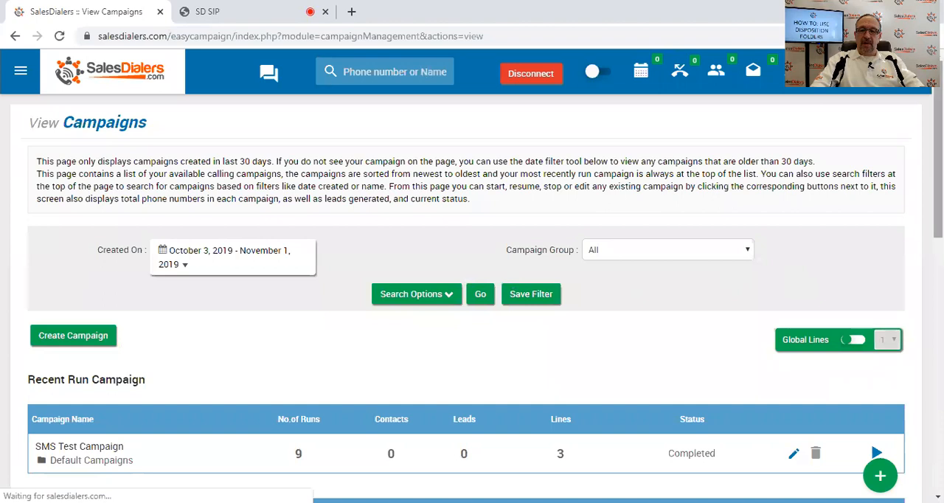
pyautogui.scroll(-2, 472, 295)
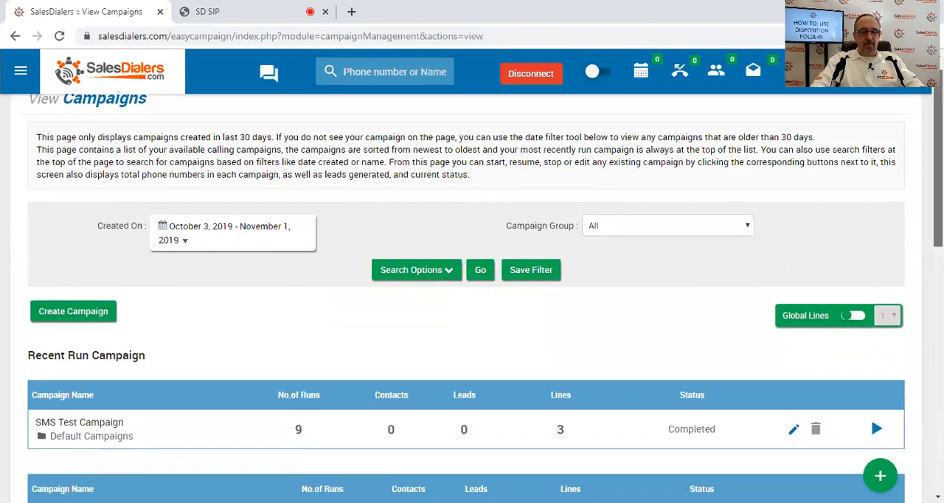
pyautogui.scroll(-1, 870, 254)
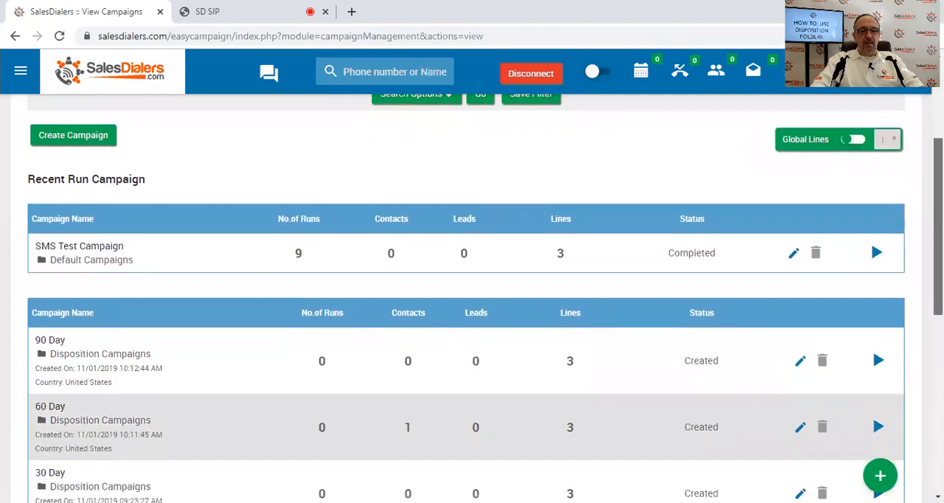